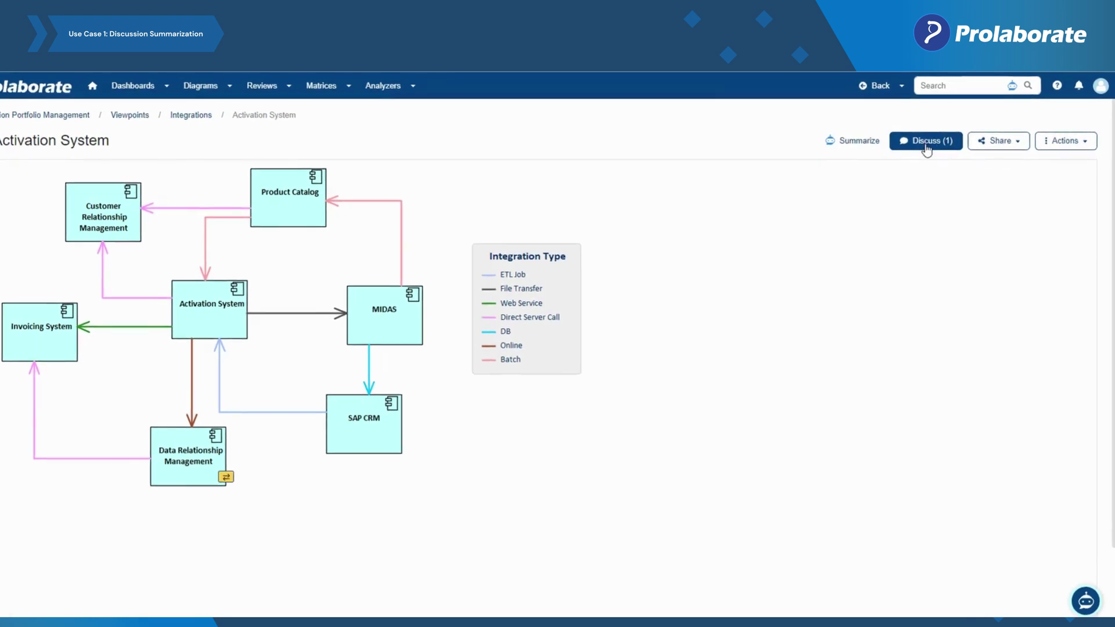
- Expand all replies in the Activation System's Boomi integration thread and generate a Genie summary
left_click(925, 141)
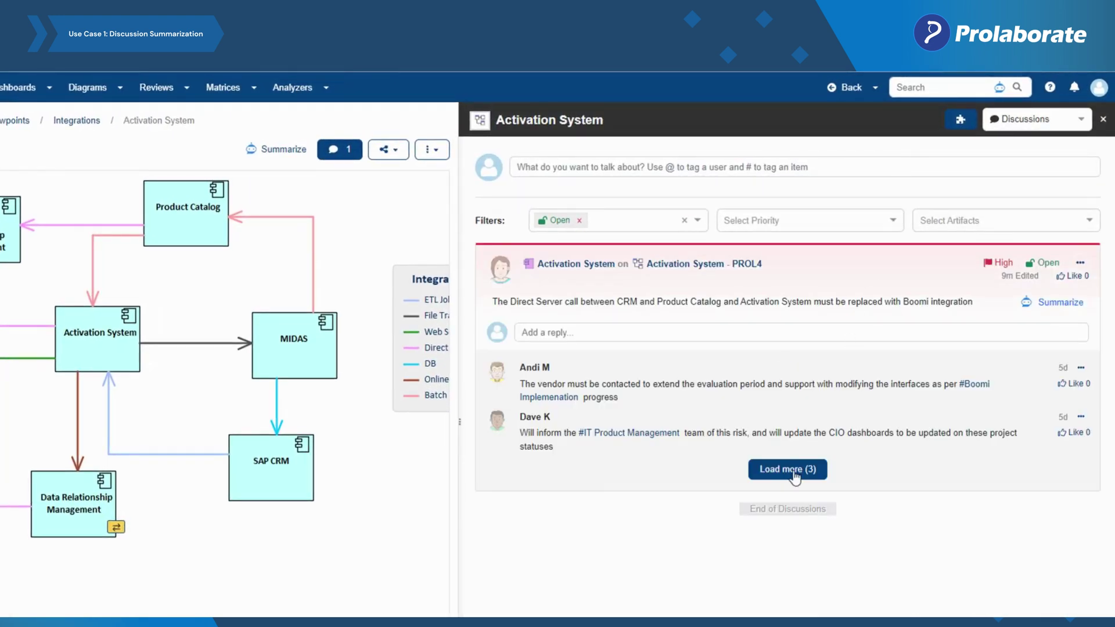
left_click(788, 468)
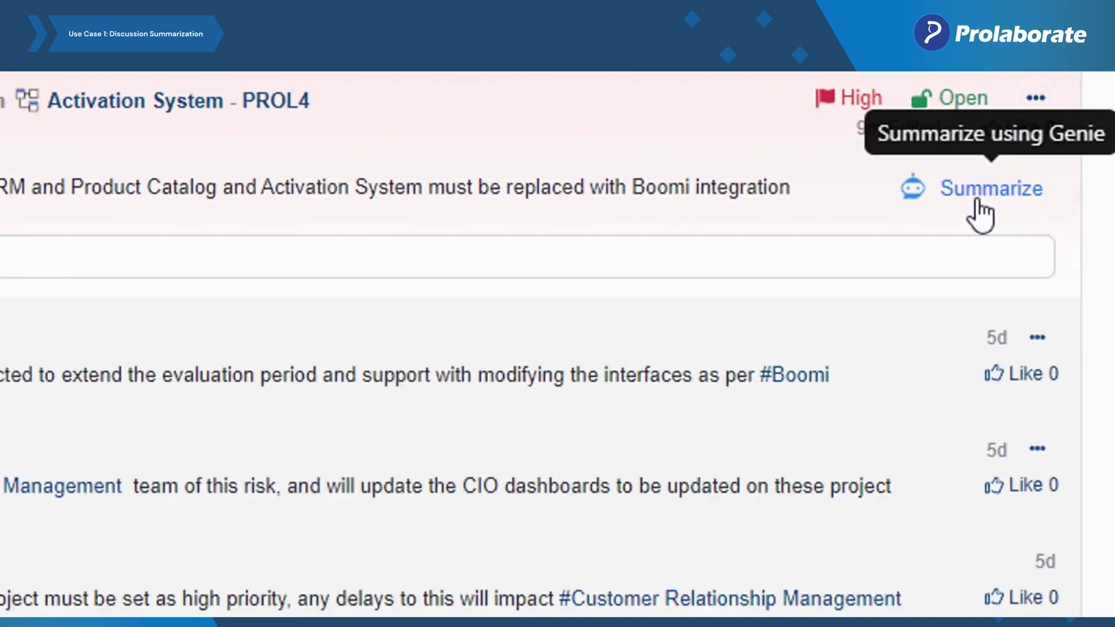
left_click(982, 195)
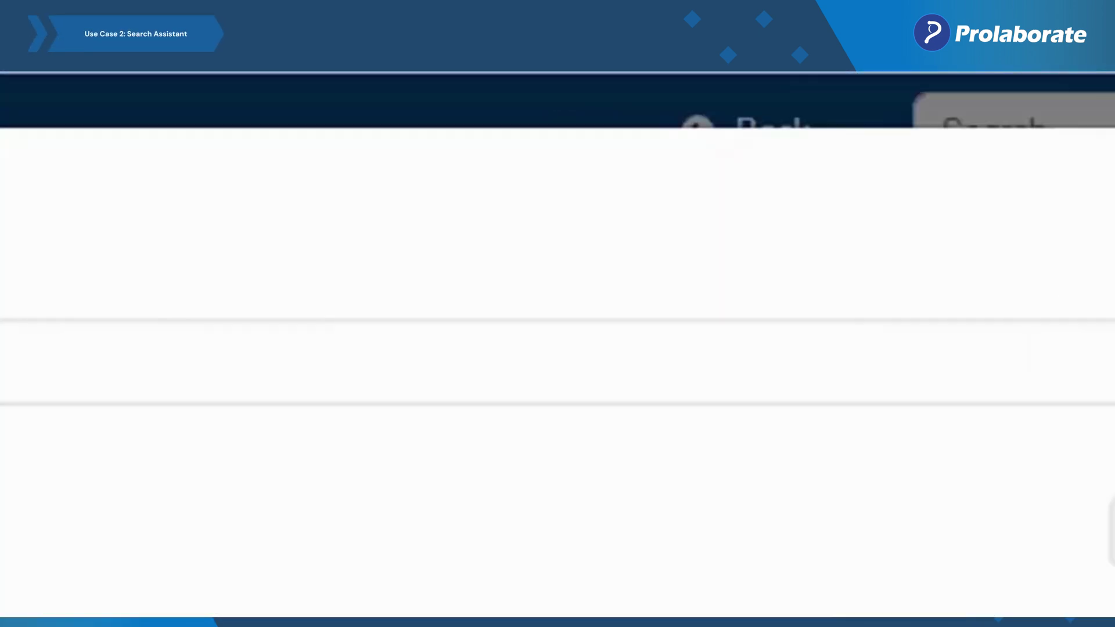
type("List o")
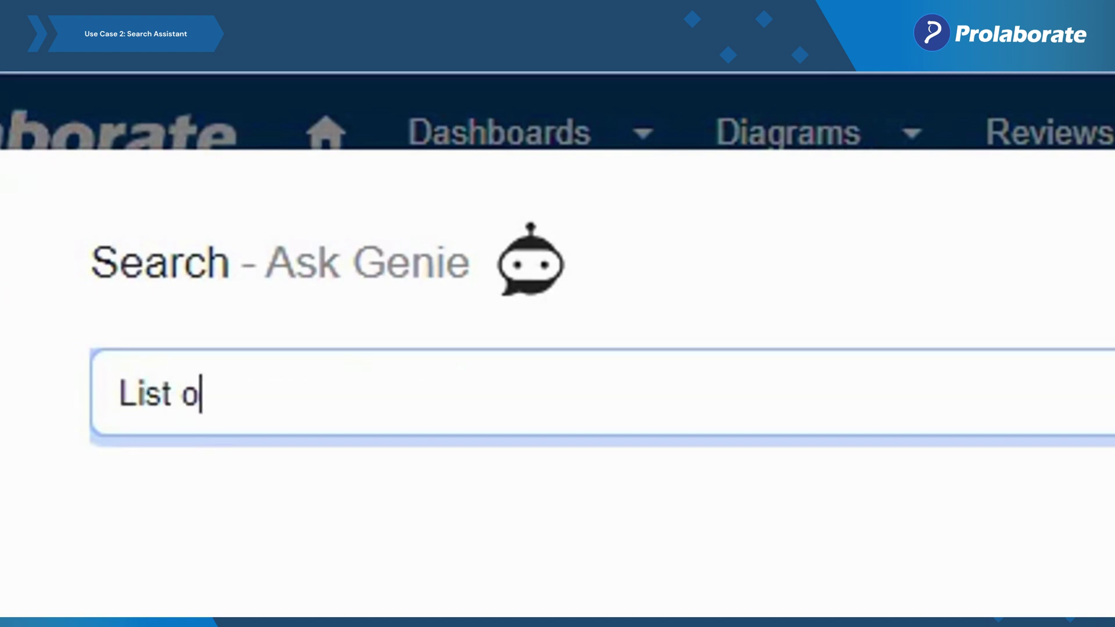
type("f applications that ar")
type("e hosted O")
type("n-P")
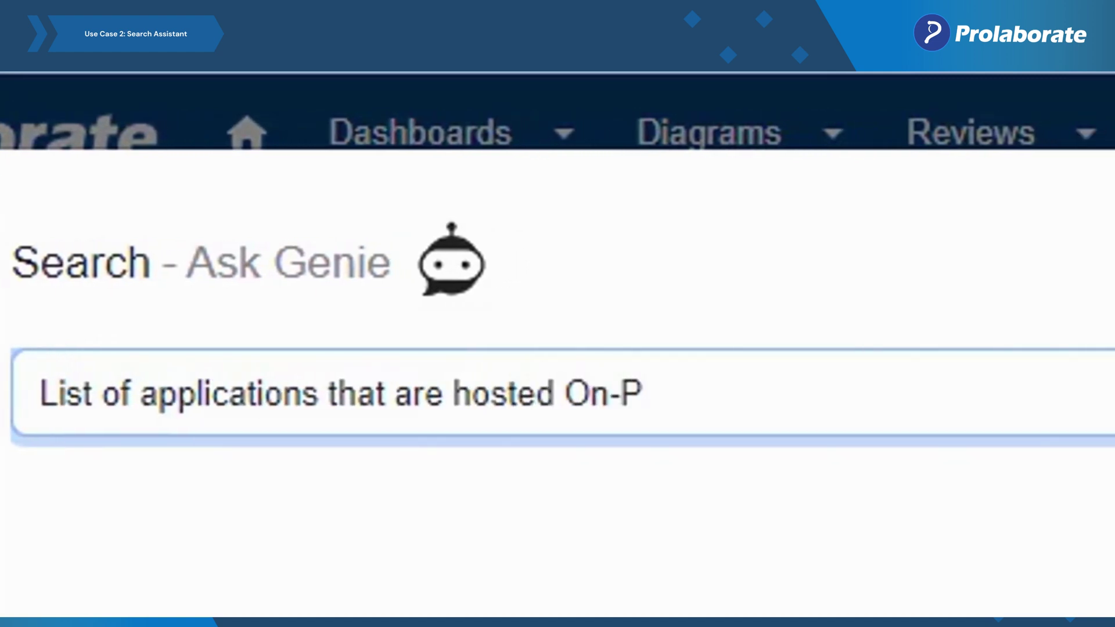
type("remise")
- Search Genie for On-Premise applications and view the Spreadsheet Billing details
left_click(1014, 222)
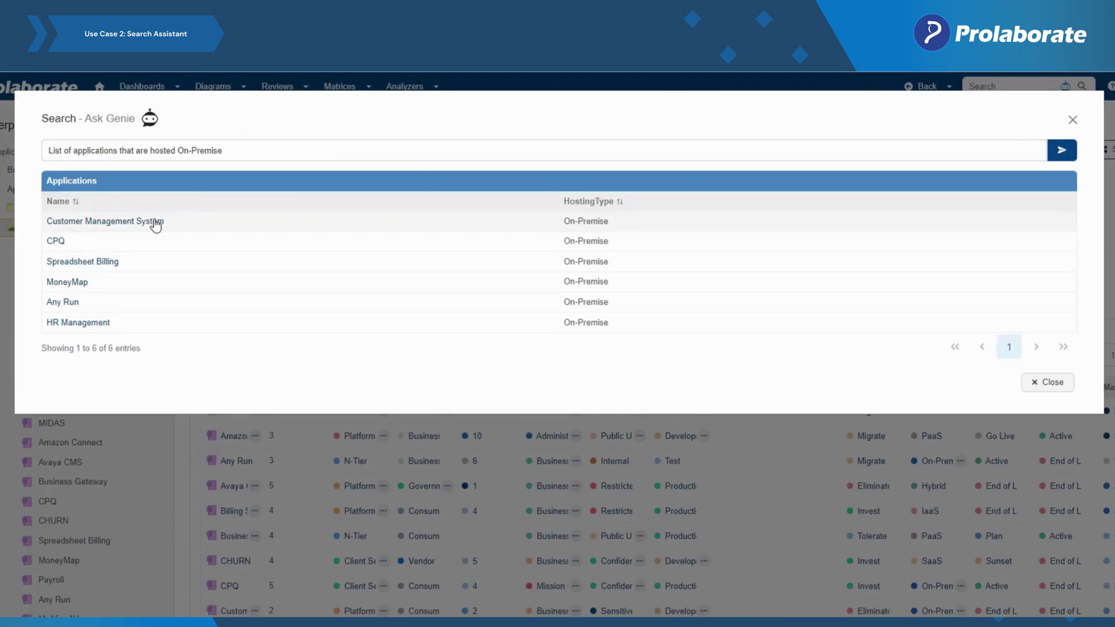
left_click(83, 261)
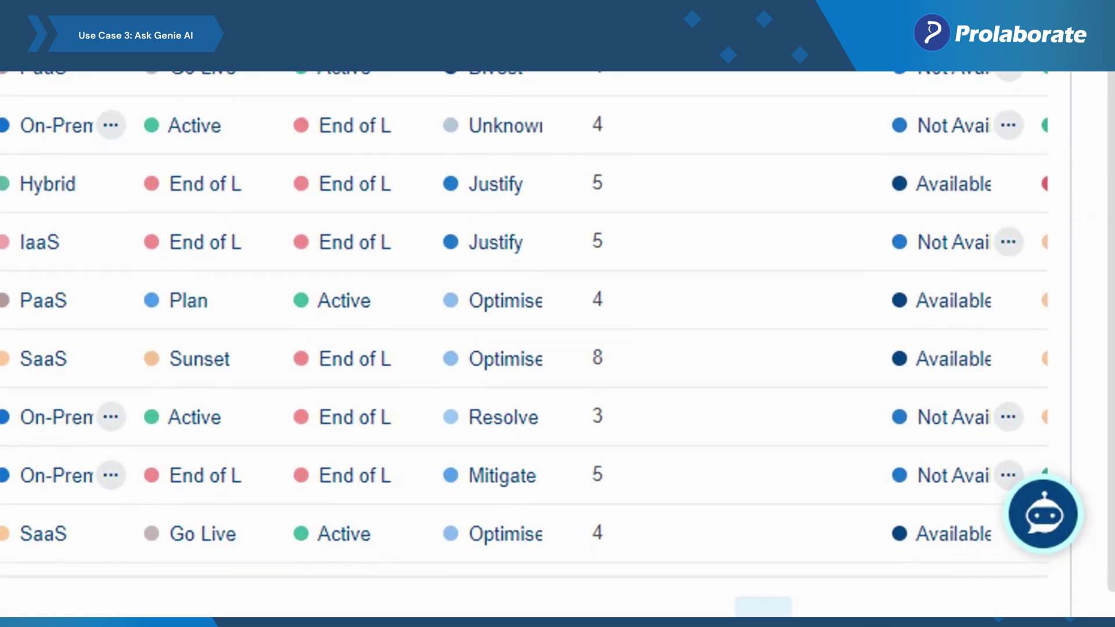
- Ask Genie chat how APM applications relate to application services
left_click(1043, 514)
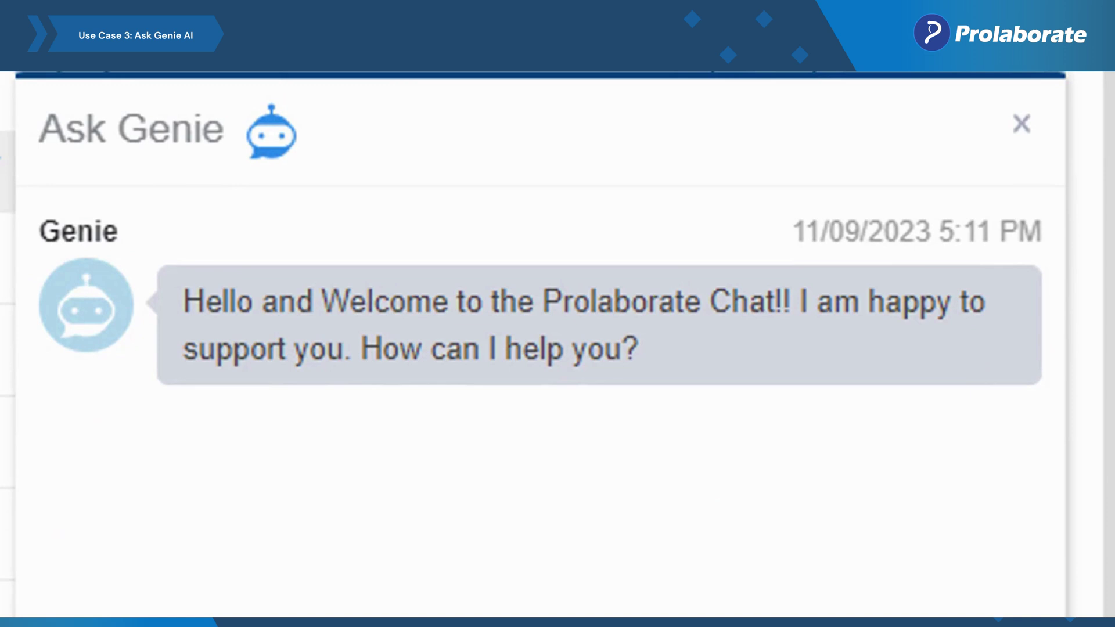
left_click(427, 456)
type("H")
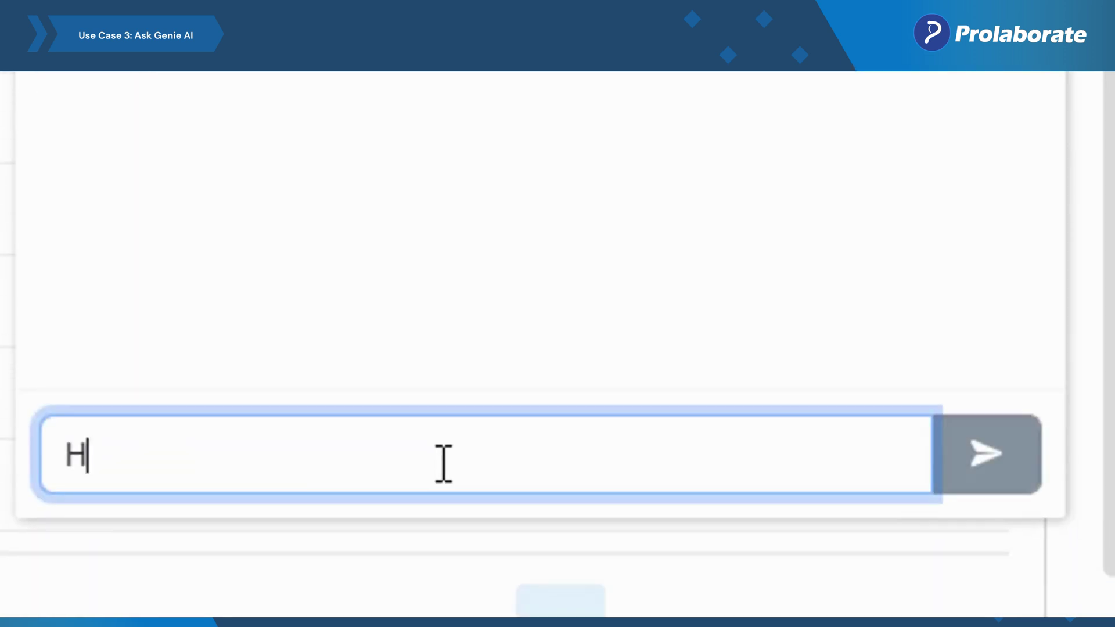
type("ow are applications and application services are related in this APM")
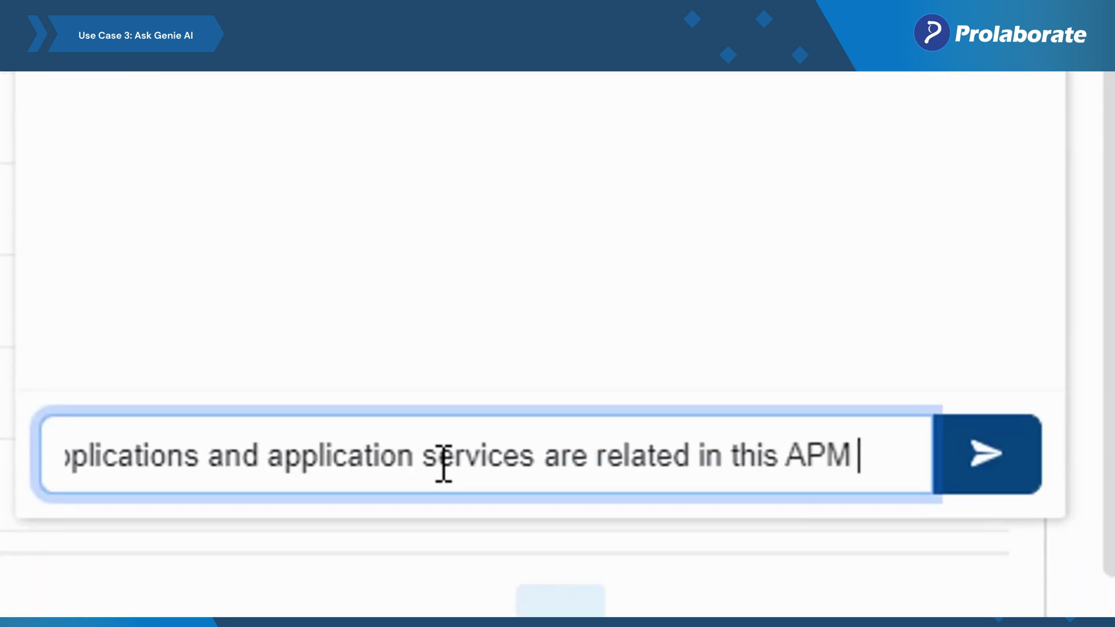
key("Return")
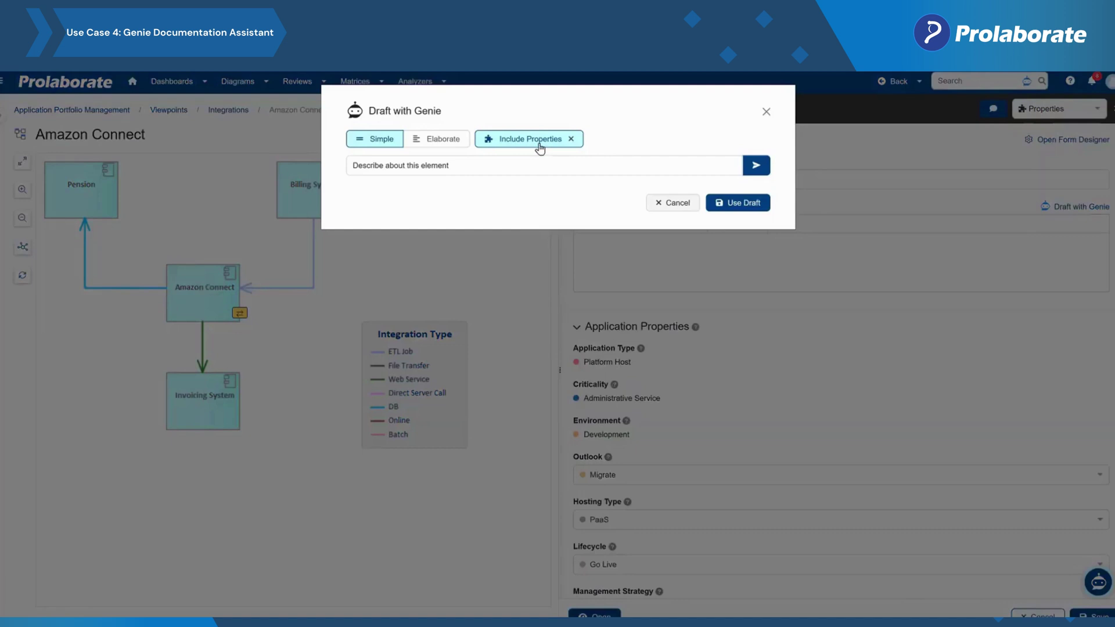
- Draft a Simple description of Amazon Connect with its properties included
left_click(755, 166)
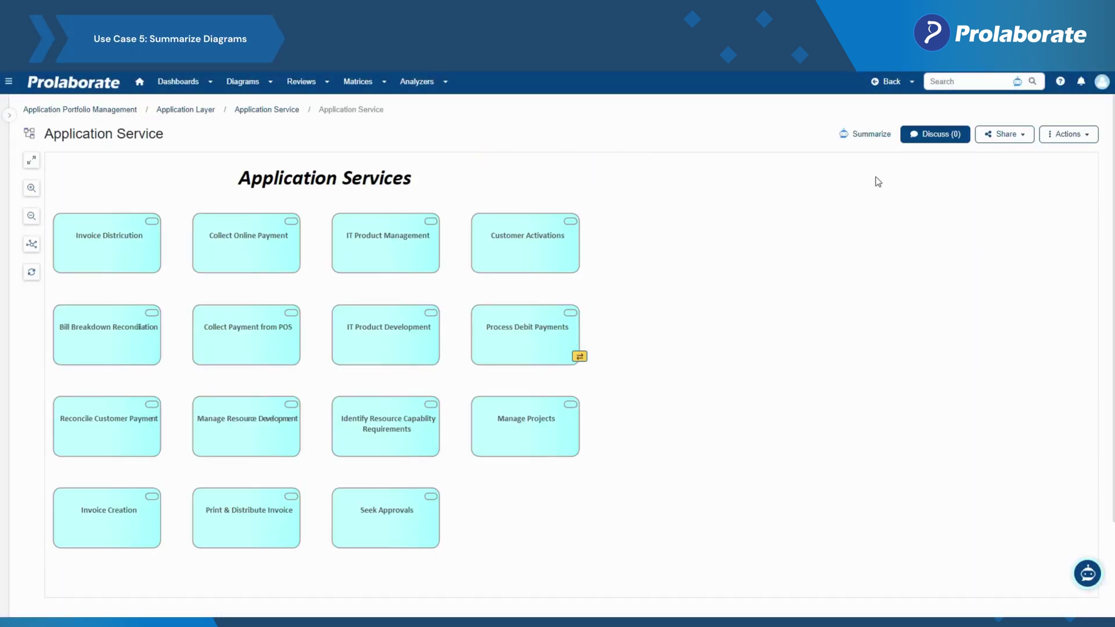
- Open the Genie summary window for the Application Service diagram
left_click(864, 134)
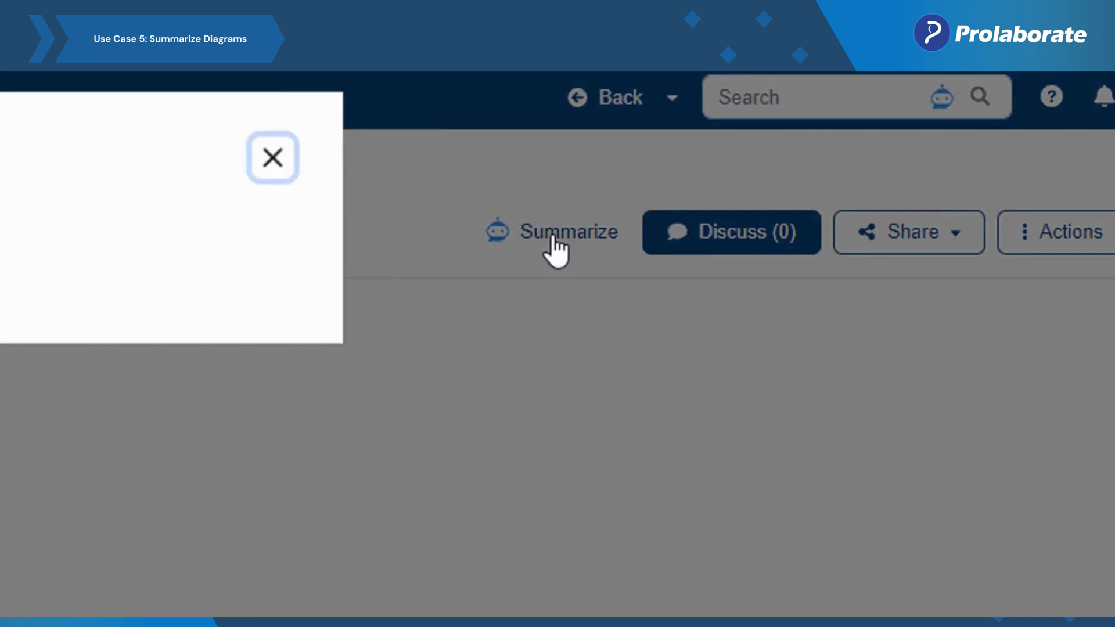